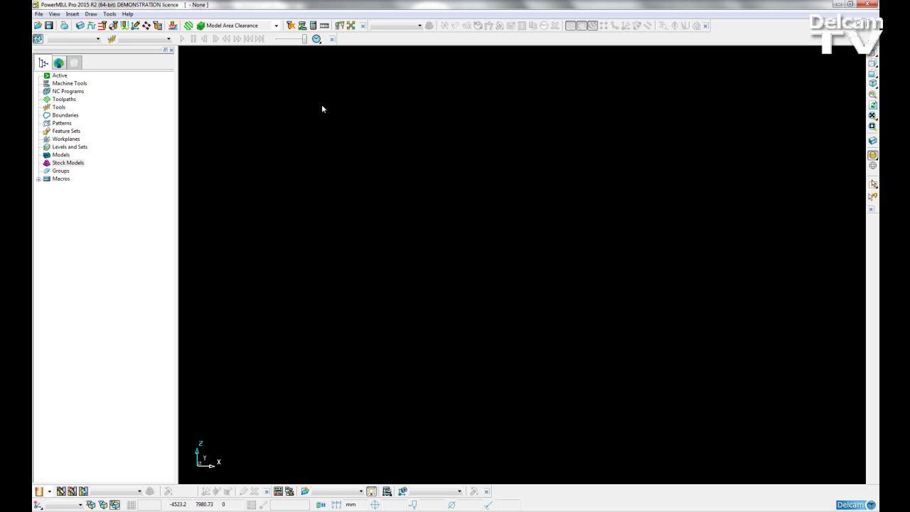
- Open Customise Keyboard Shortcuts from the Tools menu and move the dialog toward the centre
{"action": "left_click", "coordinate": [110, 15]}
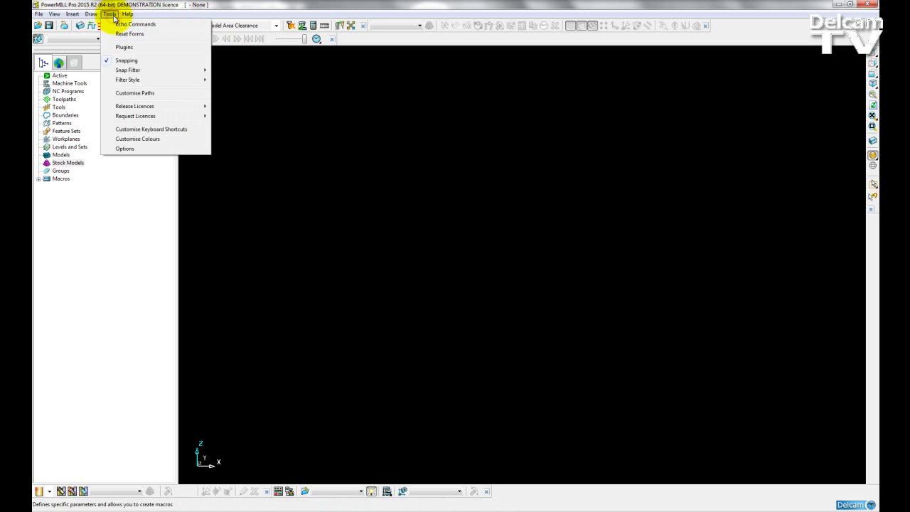
{"action": "left_click", "coordinate": [161, 131]}
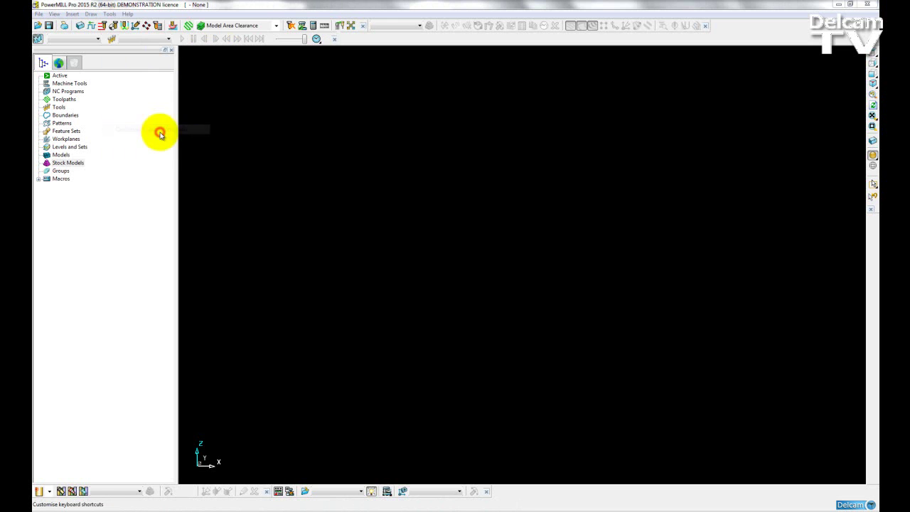
{"action": "left_click_drag", "start_coordinate": [420, 126], "coordinate": [444, 141]}
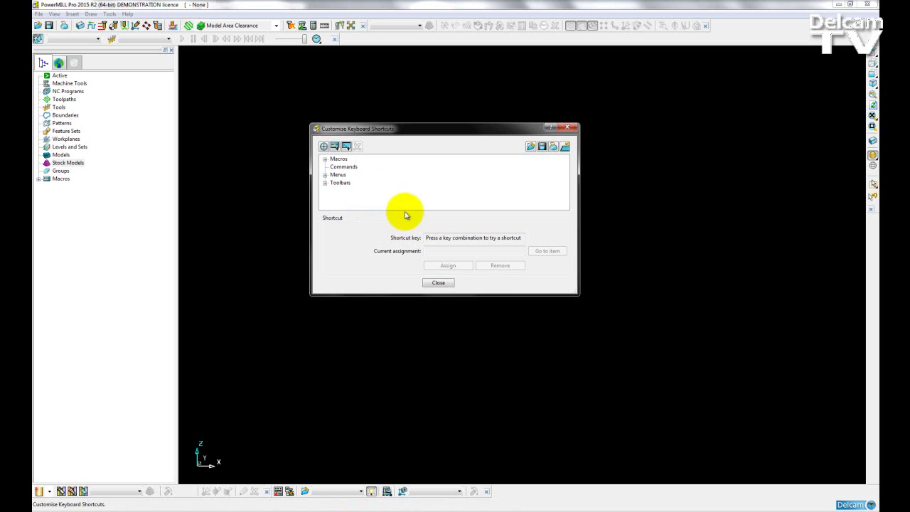
{"action": "left_click", "coordinate": [325, 177]}
{"action": "left_click", "coordinate": [332, 177]}
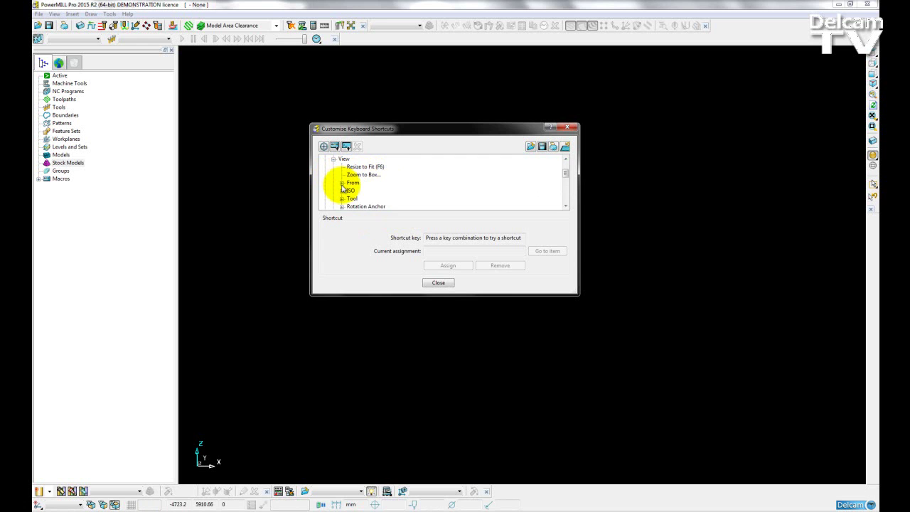
{"action": "left_click", "coordinate": [342, 190]}
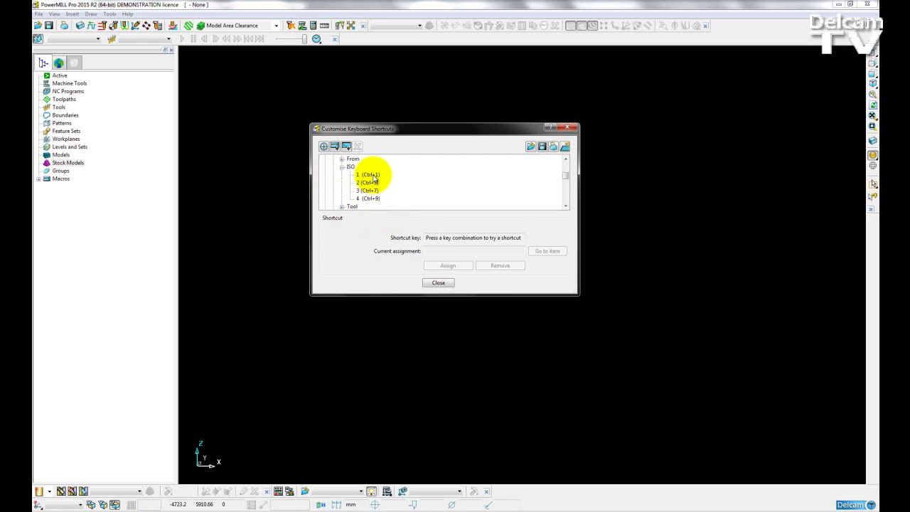
{"action": "left_click", "coordinate": [371, 174]}
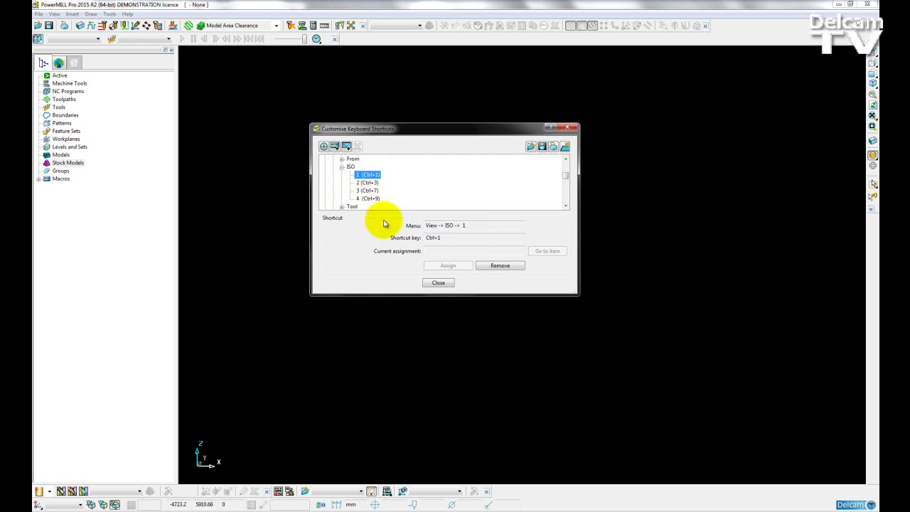
{"action": "left_click", "coordinate": [447, 237]}
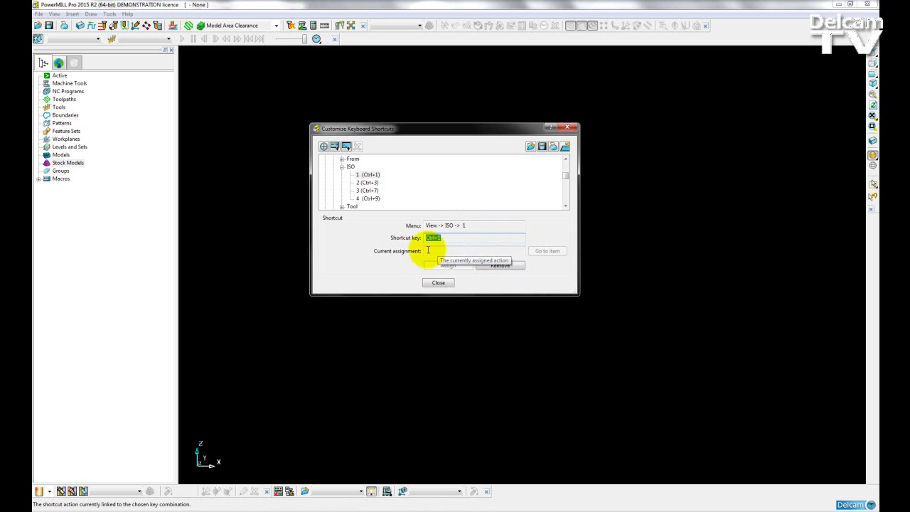
{"action": "scroll", "coordinate": [342, 178], "scroll_direction": "up", "scroll_amount": 5}
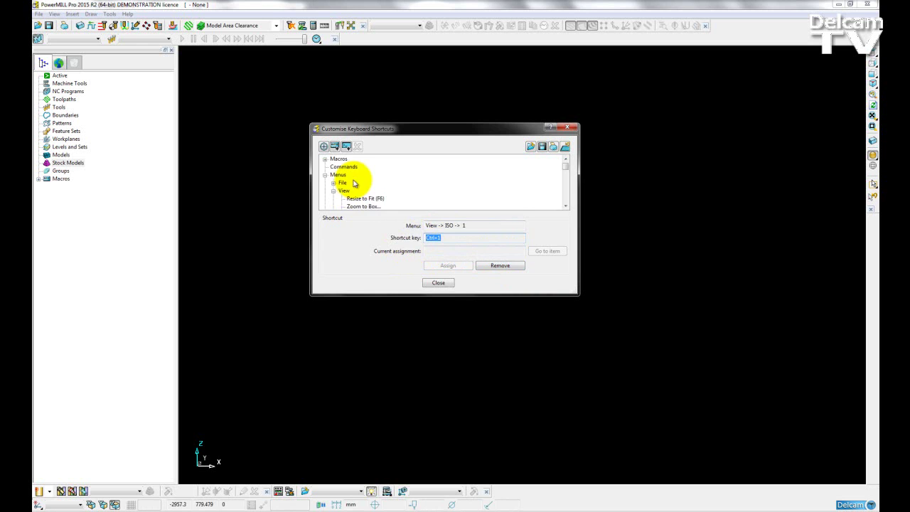
{"action": "left_click", "coordinate": [326, 175]}
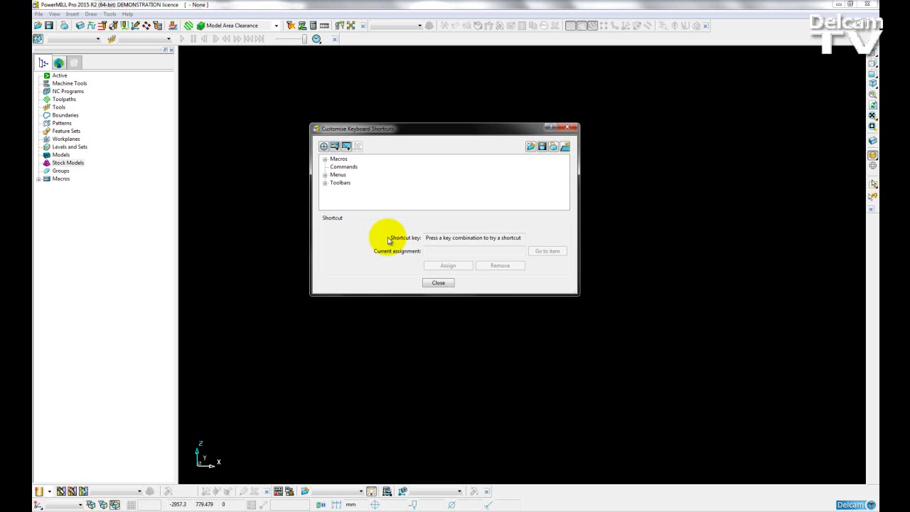
- Test Ctrl+Alt+Backspace and jump to the macro it already runs, Clear.mac
{"action": "key", "text": "ctrl+alt+BackSpace"}
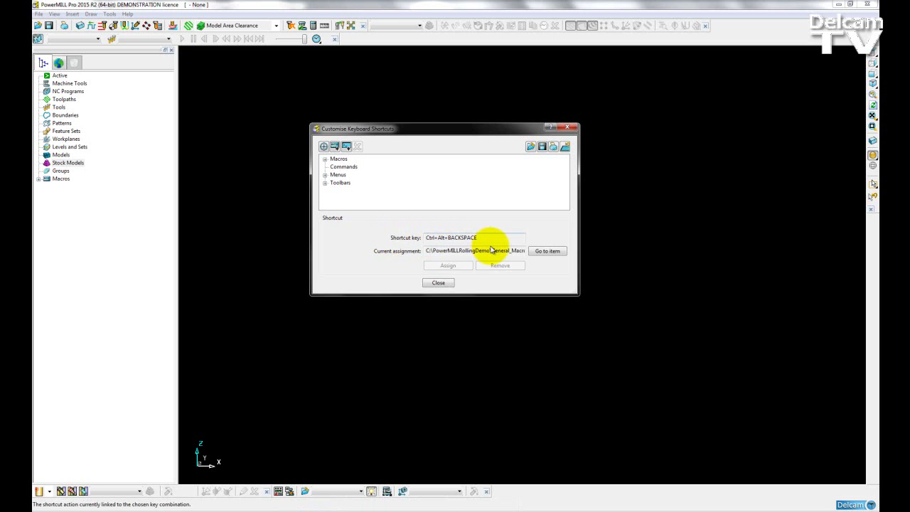
{"action": "left_click_drag", "start_coordinate": [485, 238], "coordinate": [423, 239]}
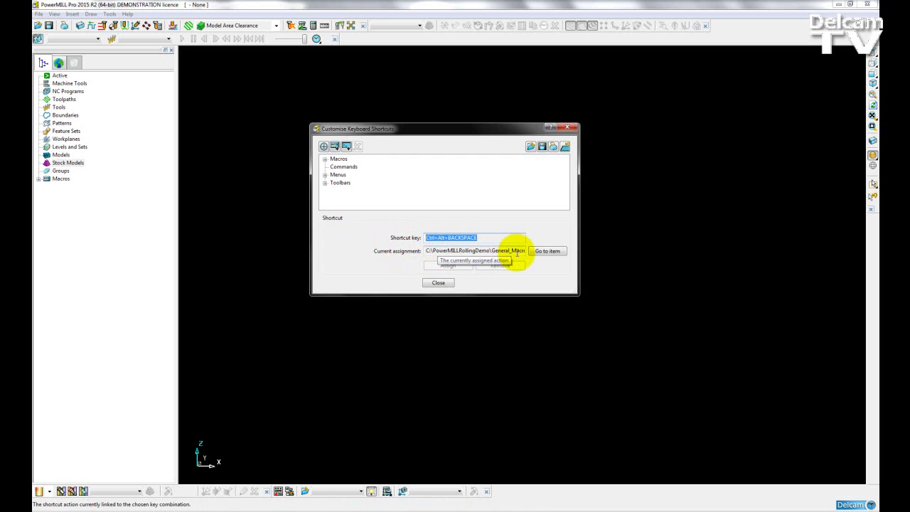
{"action": "left_click", "coordinate": [548, 253]}
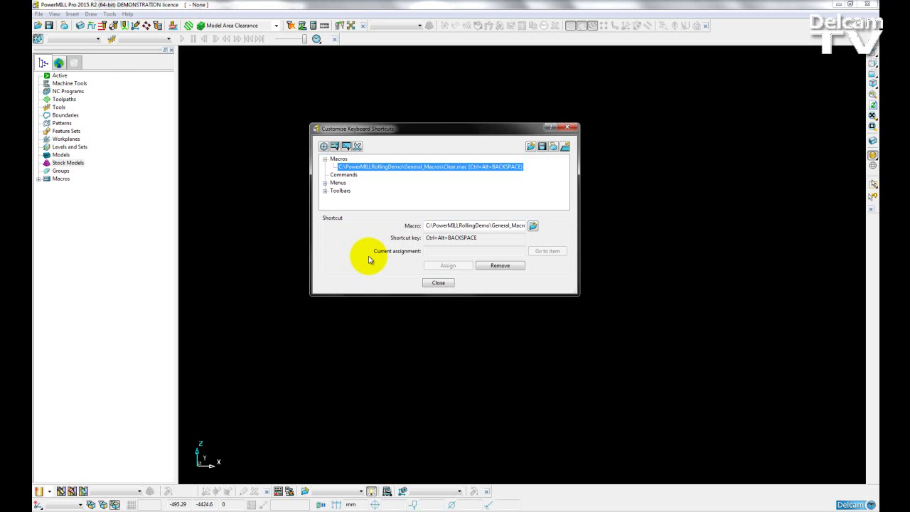
- Try the unused Ctrl+Alt+Shift+# combination and add a blank macro shortcut entry
{"action": "key", "text": "ctrl+alt+shift+numbersign"}
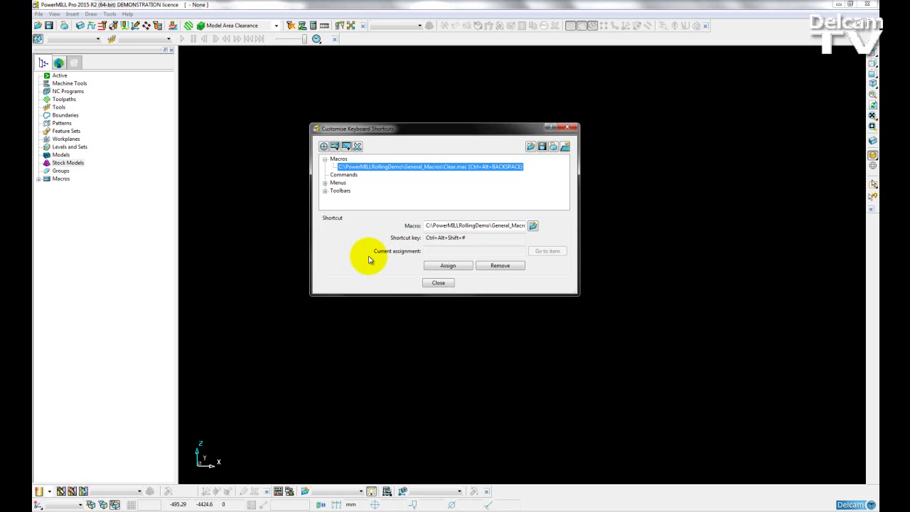
{"action": "left_click", "coordinate": [485, 238]}
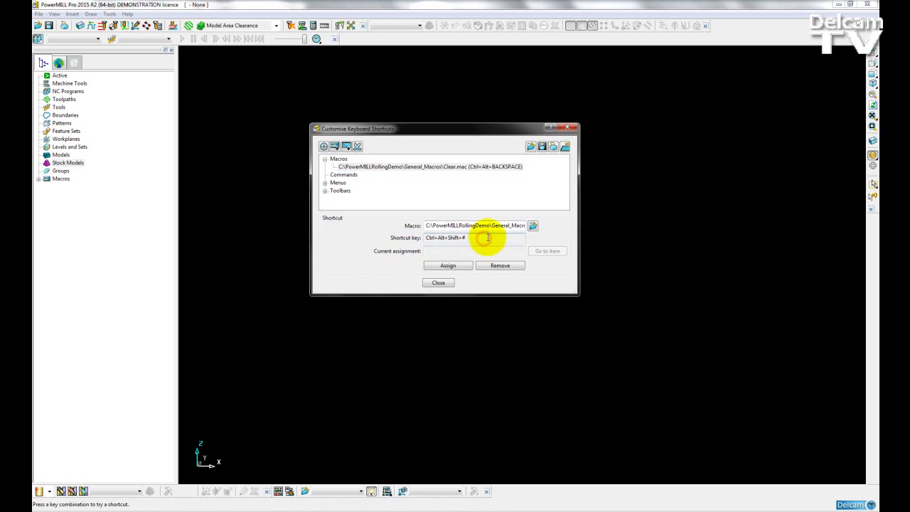
{"action": "left_click", "coordinate": [335, 146]}
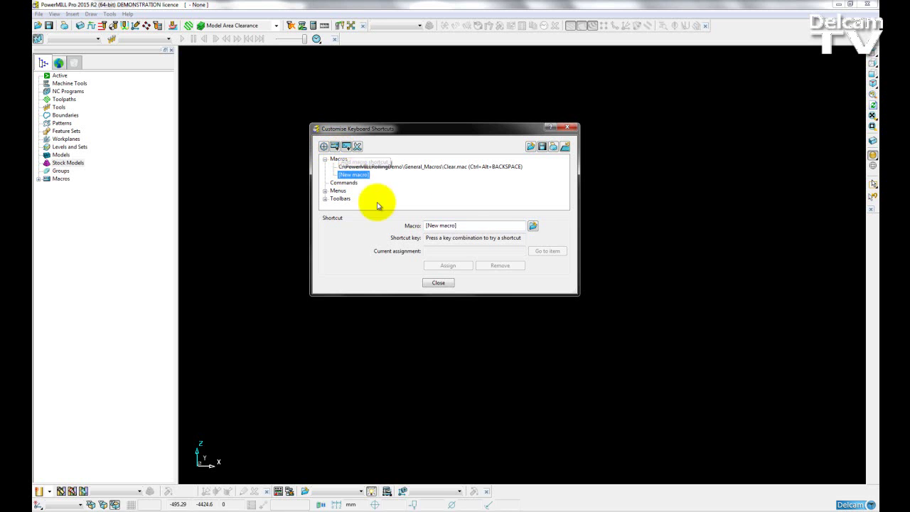
- Browse for the macro file, going up from pmill2 to Computer and into Local Disk (C:)
{"action": "left_click", "coordinate": [533, 226]}
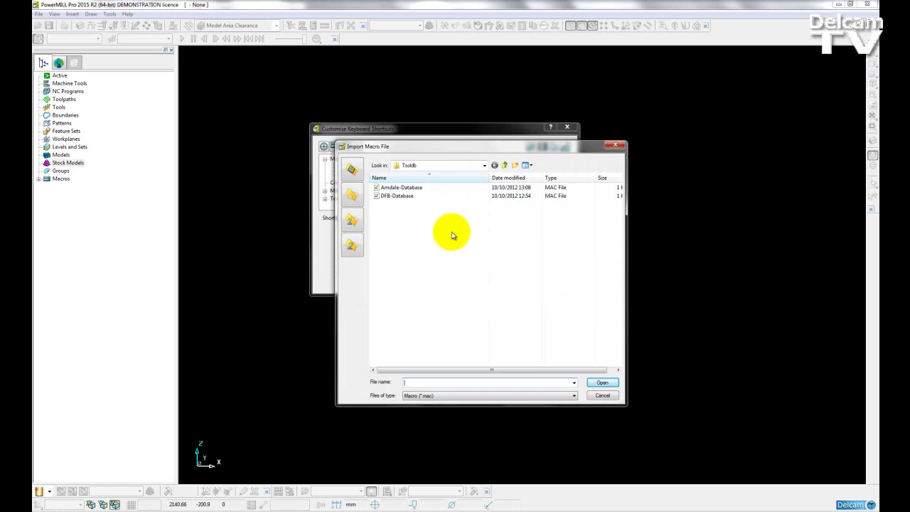
{"action": "left_click", "coordinate": [506, 165]}
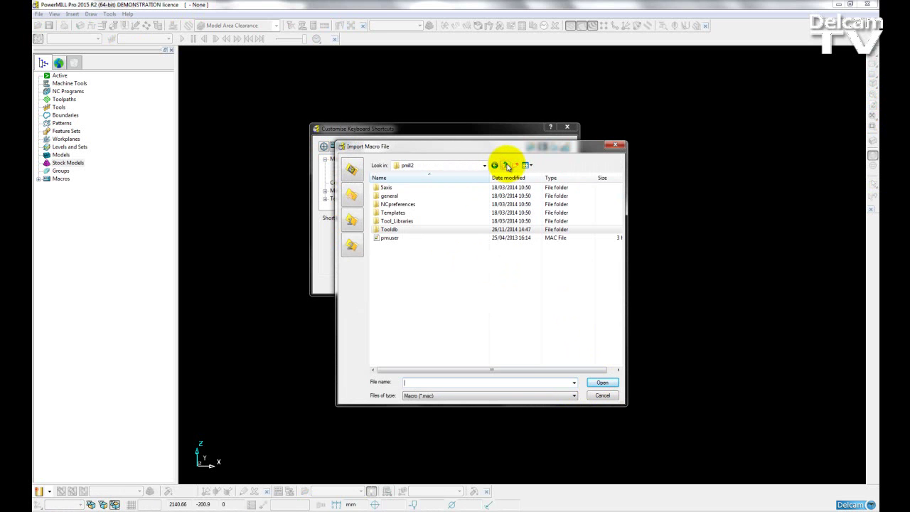
{"action": "left_click", "coordinate": [506, 165]}
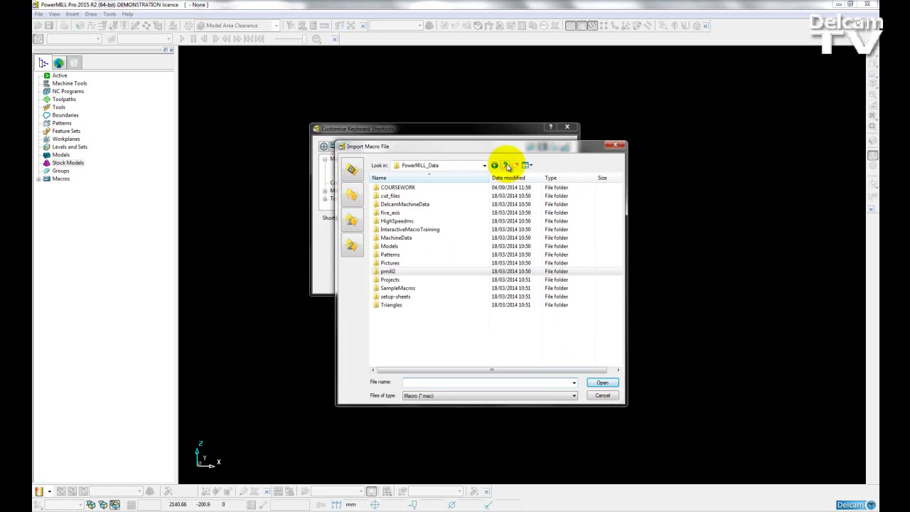
{"action": "left_click", "coordinate": [505, 165]}
{"action": "left_click", "coordinate": [506, 165]}
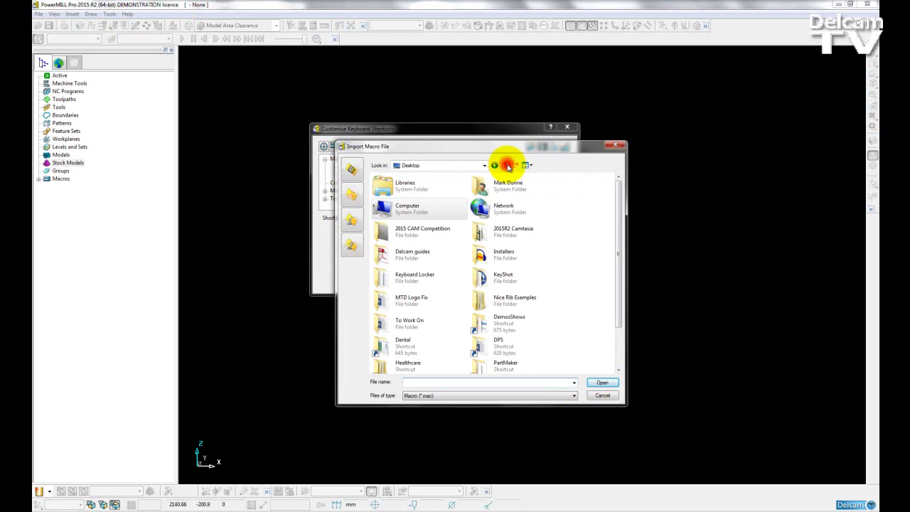
{"action": "double_click", "coordinate": [416, 212]}
{"action": "double_click", "coordinate": [414, 191]}
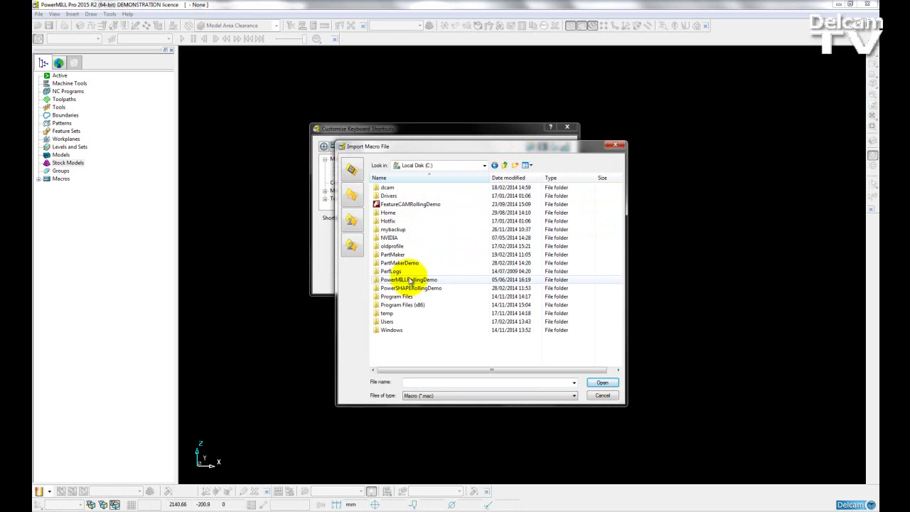
- Open Home\pmill2\Macros and attach Black.mac to the new macro entry
{"action": "left_click", "coordinate": [388, 213]}
{"action": "double_click", "coordinate": [387, 214]}
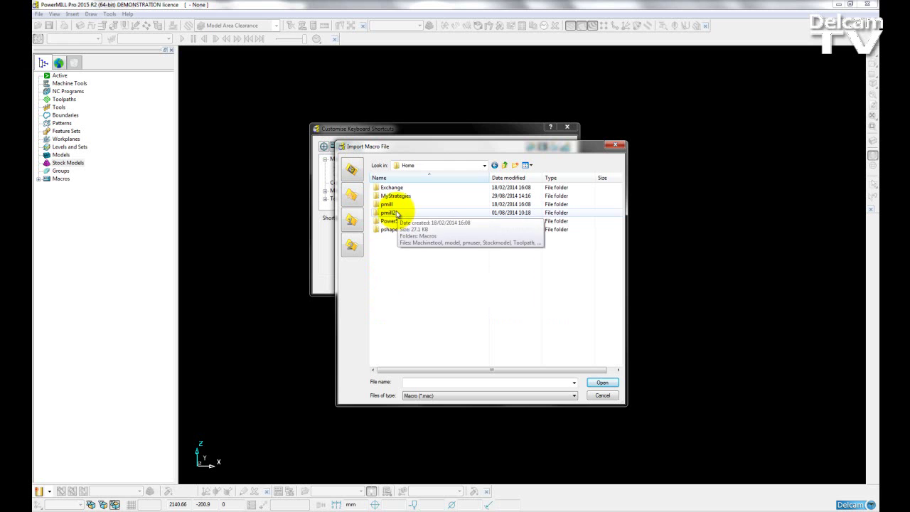
{"action": "double_click", "coordinate": [396, 212]}
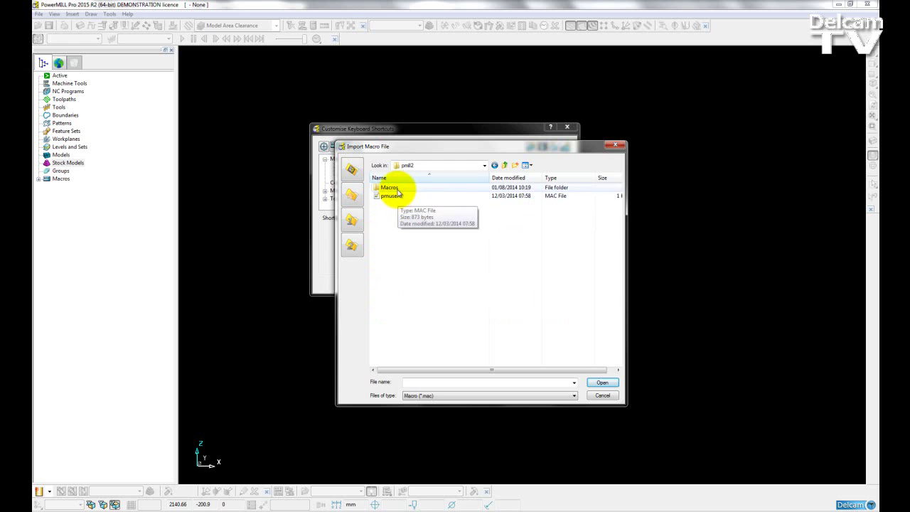
{"action": "left_click", "coordinate": [398, 189]}
{"action": "double_click", "coordinate": [398, 189]}
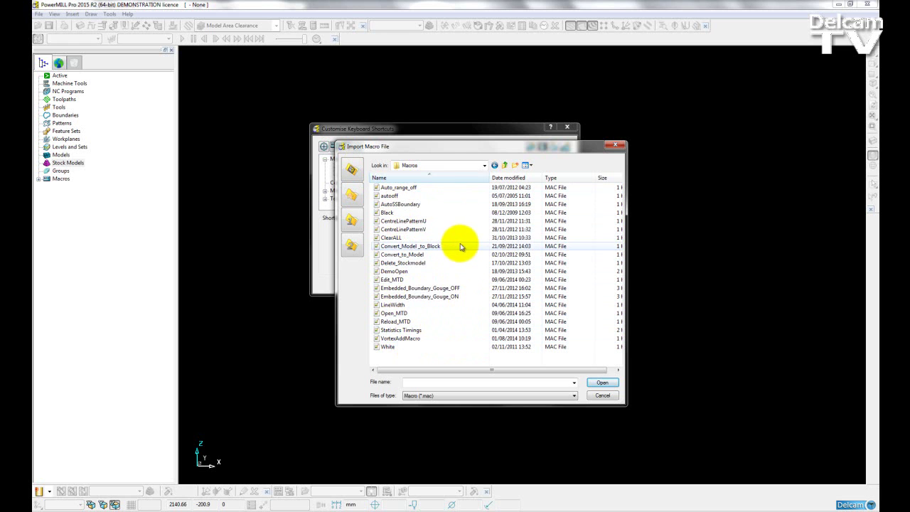
{"action": "left_click", "coordinate": [388, 213]}
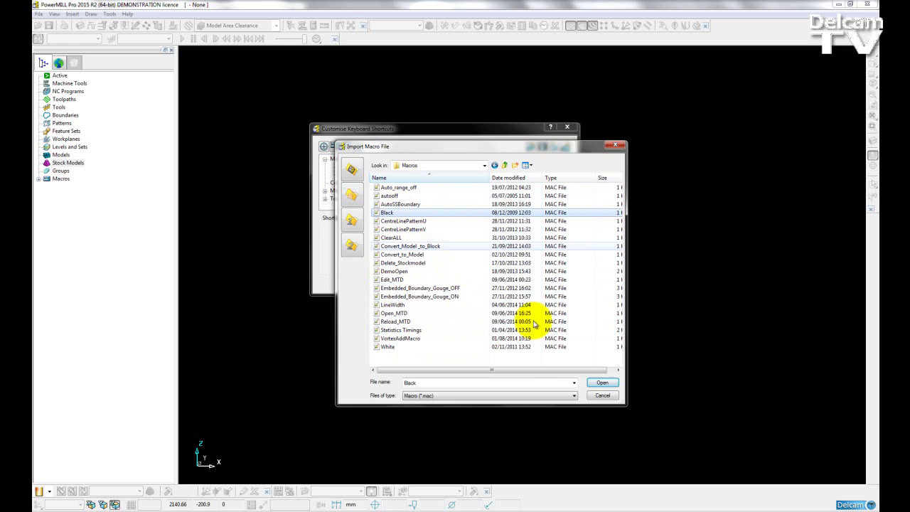
{"action": "left_click", "coordinate": [601, 384]}
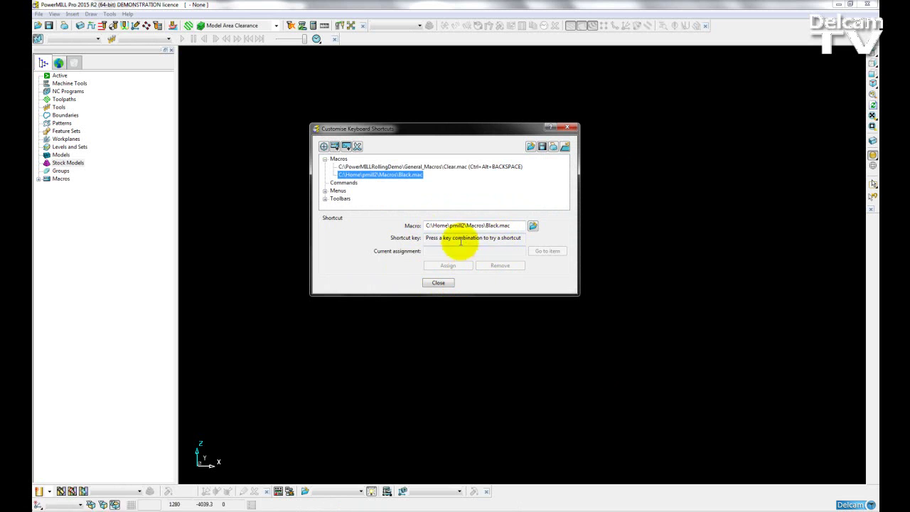
- Record a new Ctrl+Alt+Shift key combination and assign it to Black.mac
{"action": "left_click", "coordinate": [466, 239]}
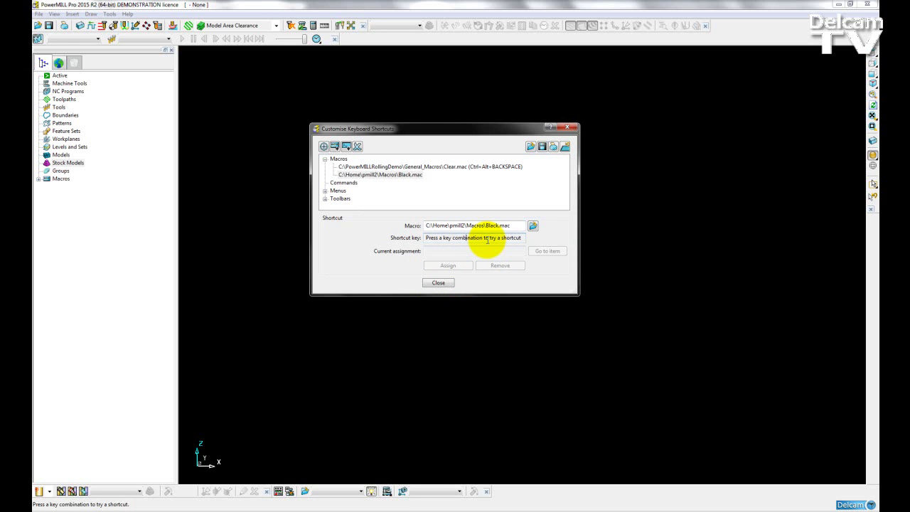
{"action": "key", "text": "ctrl+alt+shift+f"}
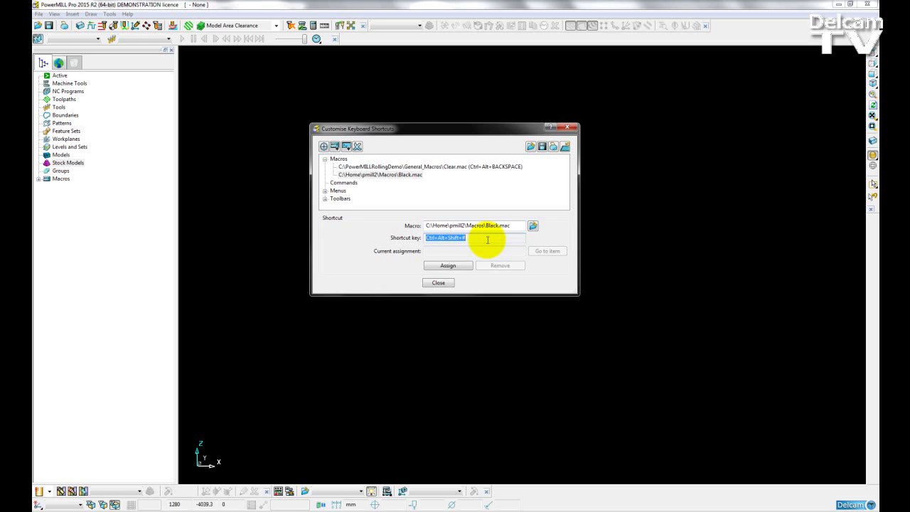
{"action": "left_click", "coordinate": [448, 265]}
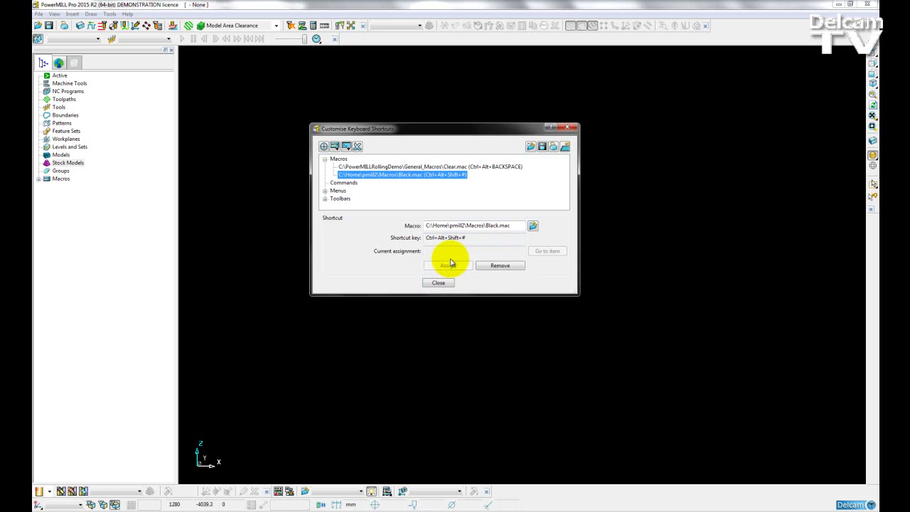
- Close the dialog, set the background white from the user menu, then press Ctrl+B to make it black
{"action": "left_click", "coordinate": [434, 282]}
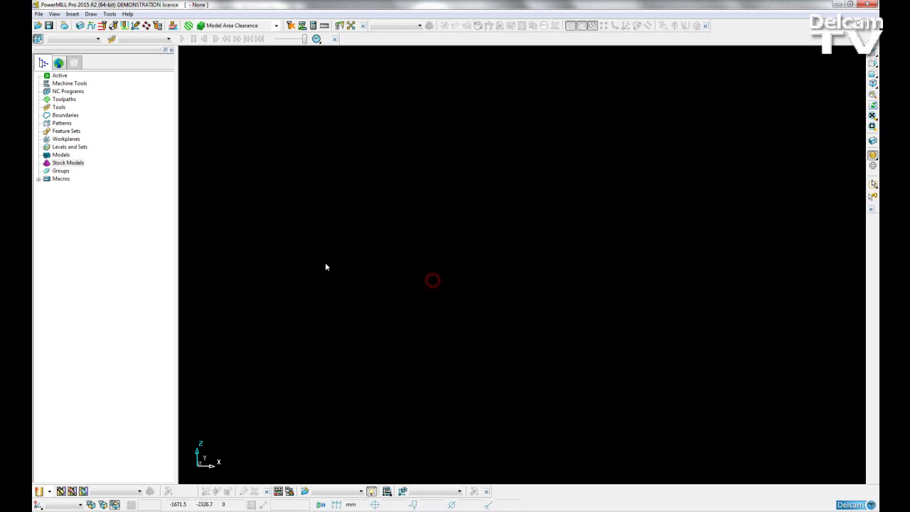
{"action": "right_click", "coordinate": [145, 236]}
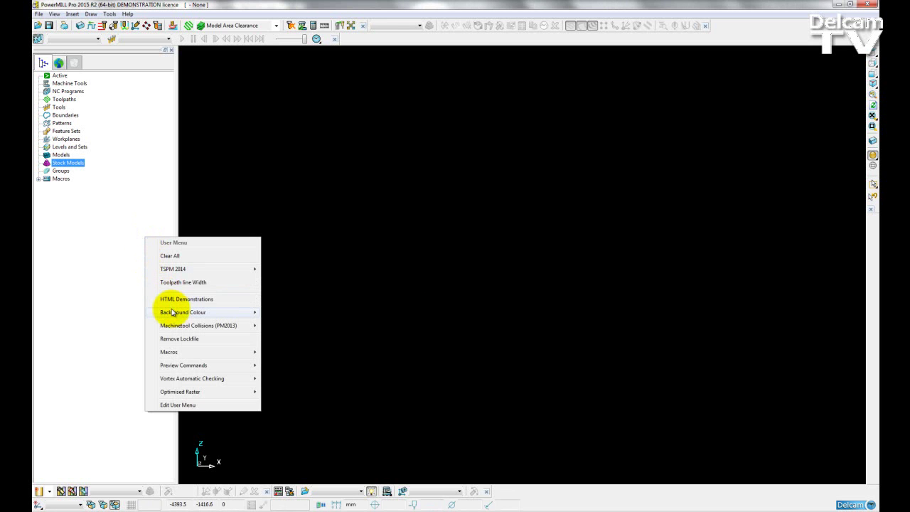
{"action": "mouse_move", "coordinate": [251, 317]}
{"action": "left_click", "coordinate": [280, 322]}
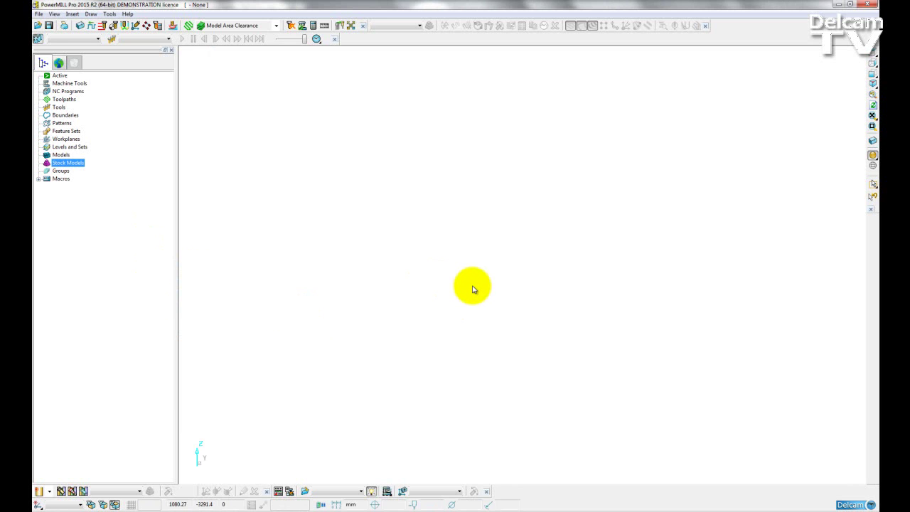
{"action": "key", "text": "ctrl+b"}
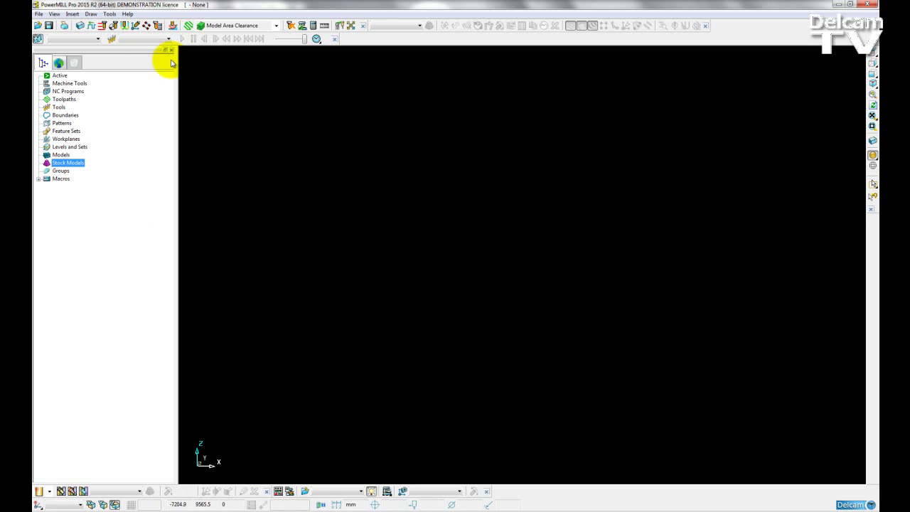
{"action": "left_click", "coordinate": [111, 15]}
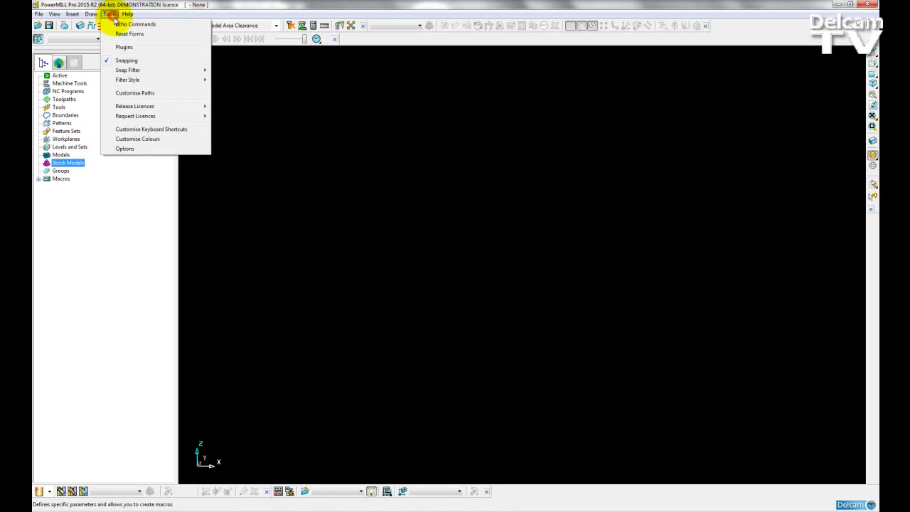
{"action": "left_click", "coordinate": [129, 128]}
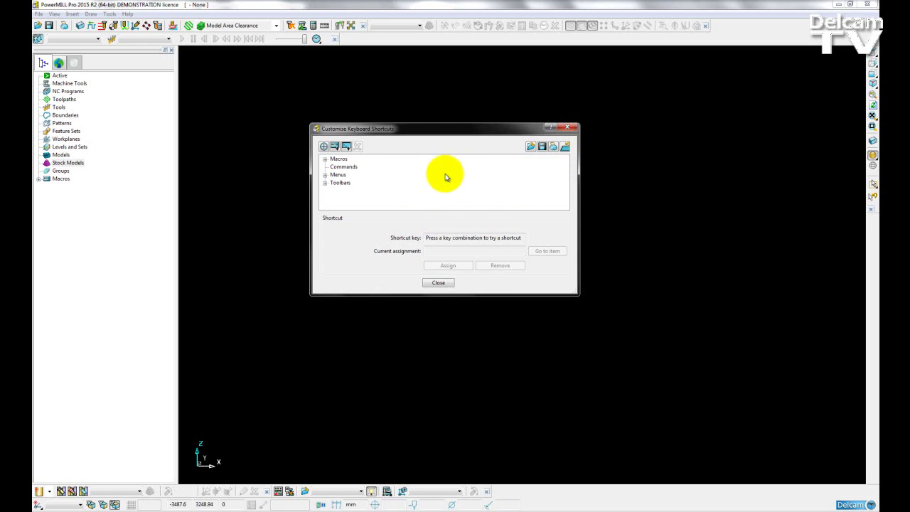
{"action": "left_click", "coordinate": [436, 283]}
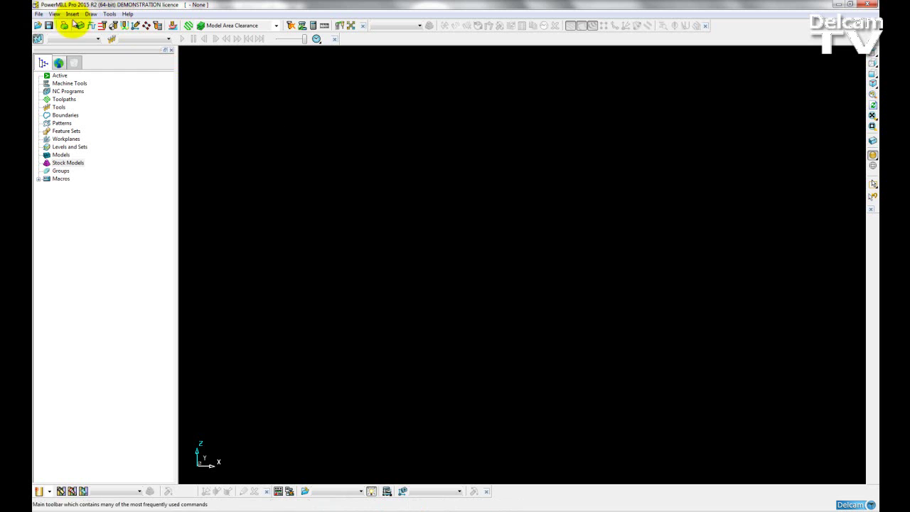
- Open the custom toolbars Customise dialog via View > Toolbar > Custom and select Custom Toolbar 07 1
{"action": "left_click", "coordinate": [54, 14]}
{"action": "mouse_move", "coordinate": [81, 169]}
{"action": "mouse_move", "coordinate": [125, 158]}
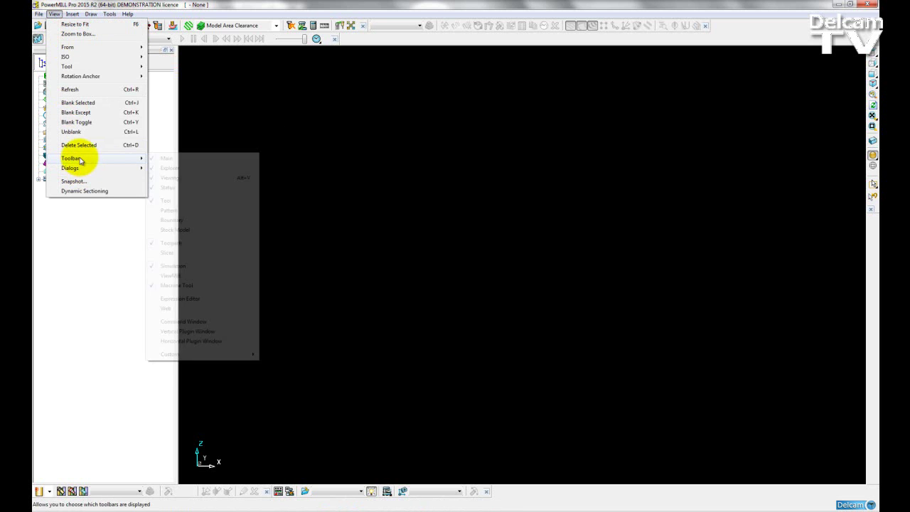
{"action": "mouse_move", "coordinate": [186, 355]}
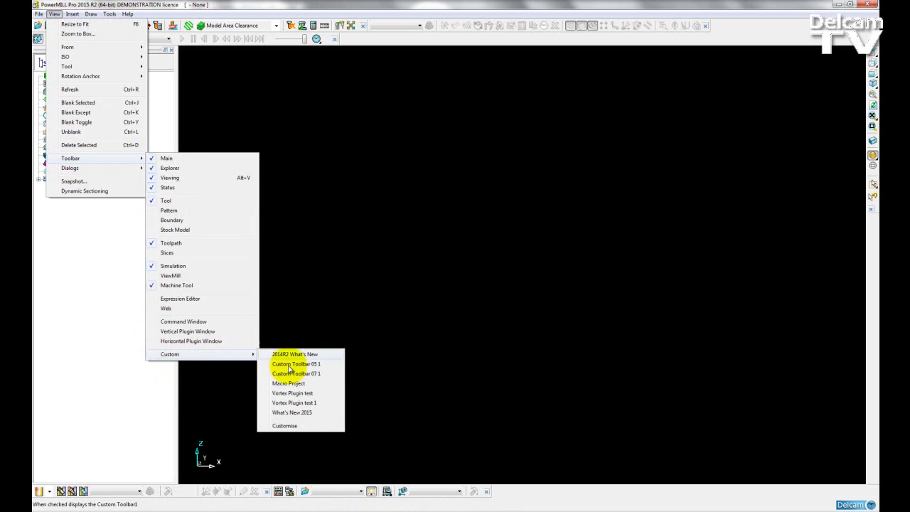
{"action": "left_click", "coordinate": [290, 426]}
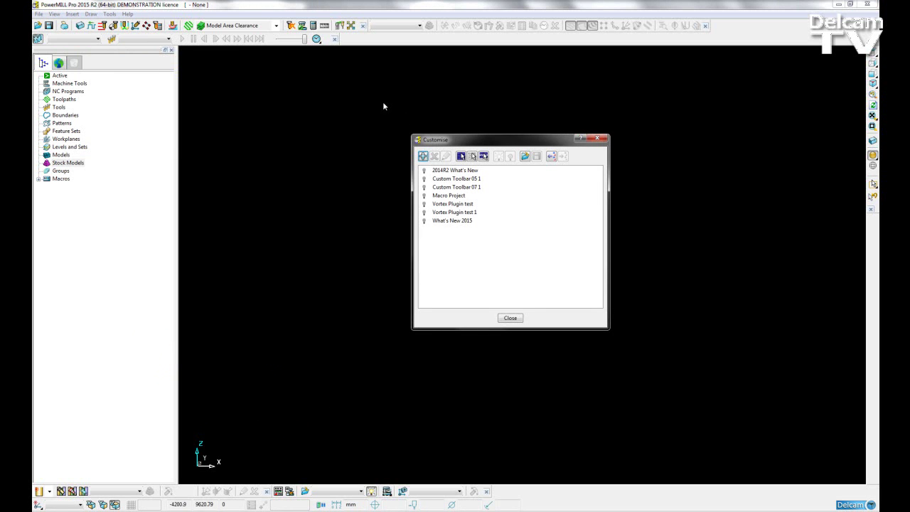
{"action": "left_click_drag", "start_coordinate": [457, 142], "coordinate": [358, 129]}
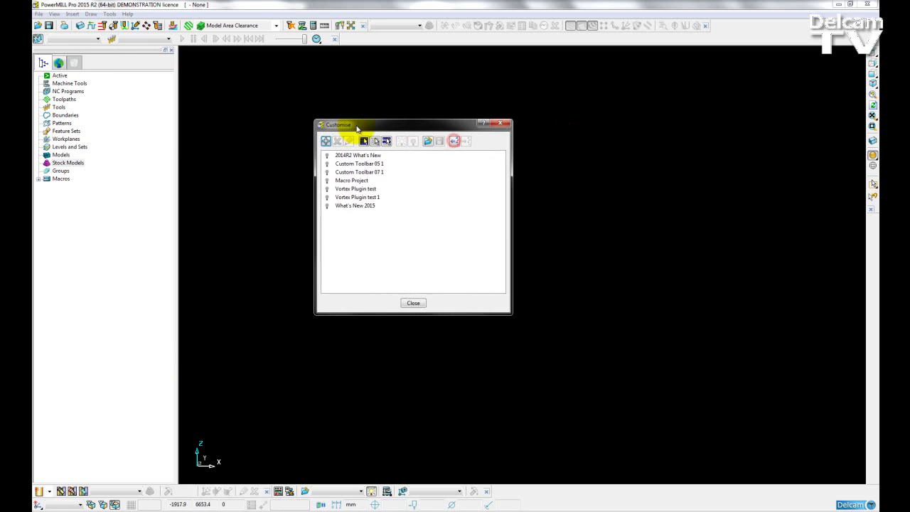
{"action": "left_click", "coordinate": [329, 172]}
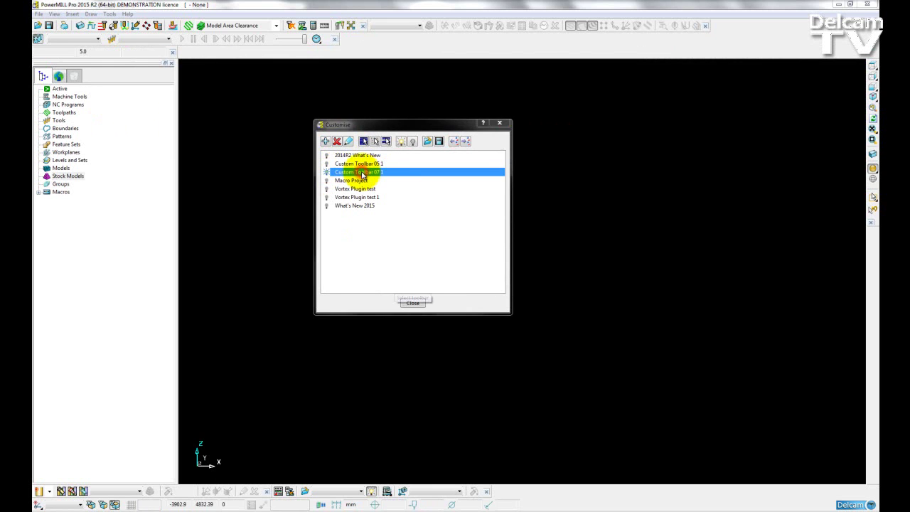
{"action": "double_click", "coordinate": [359, 173]}
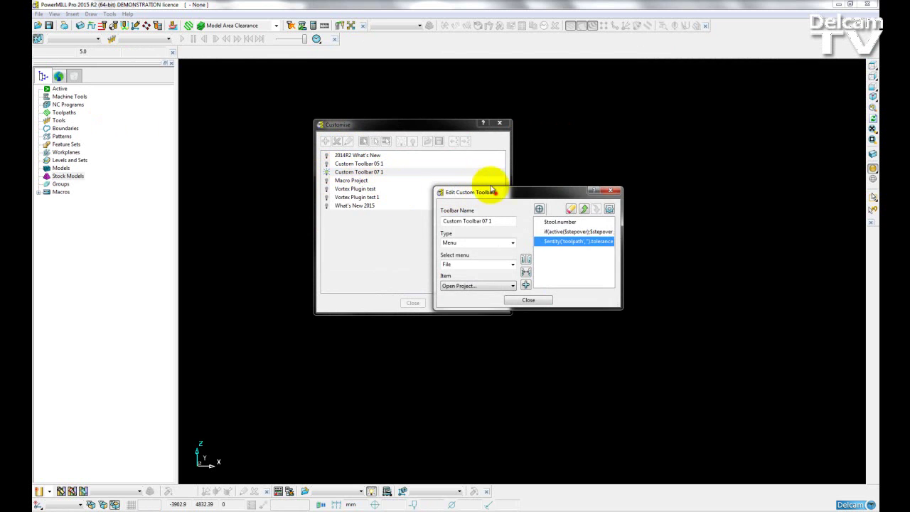
{"action": "left_click_drag", "start_coordinate": [485, 190], "coordinate": [387, 103]}
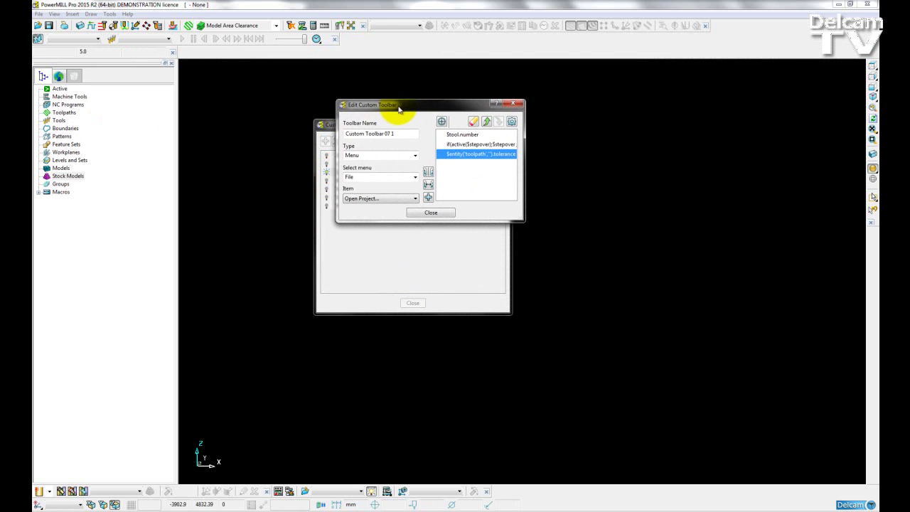
{"action": "left_click", "coordinate": [369, 156]}
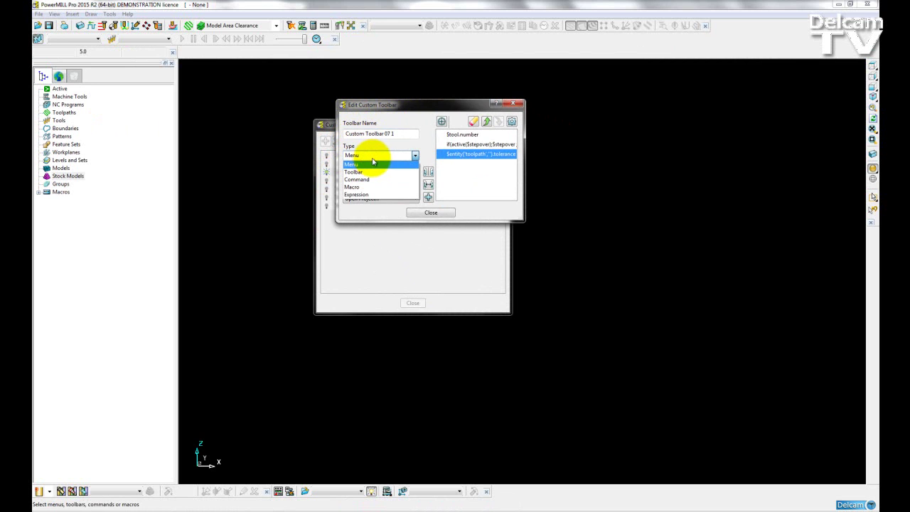
{"action": "left_click", "coordinate": [364, 195]}
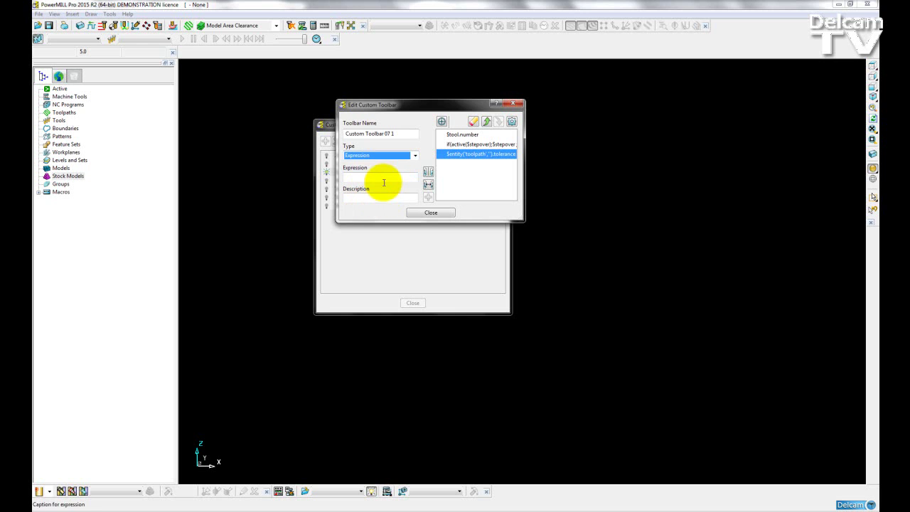
{"action": "left_click", "coordinate": [382, 177]}
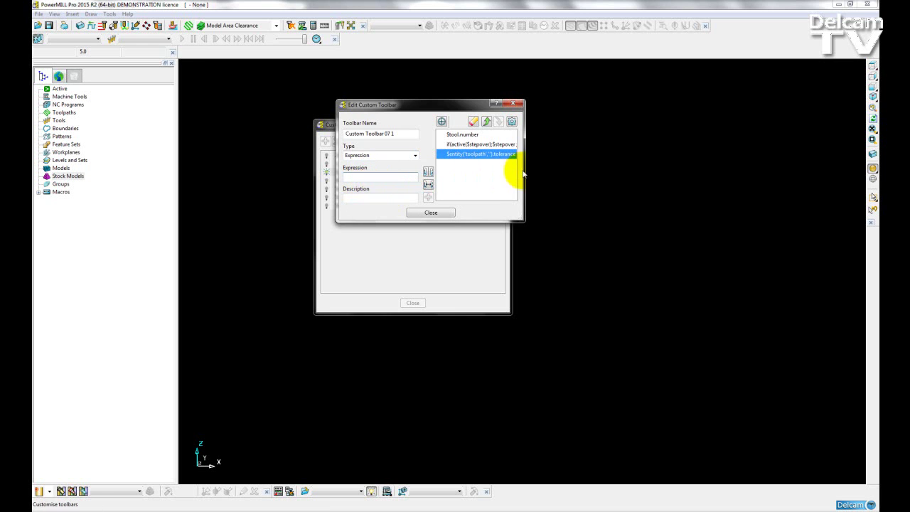
{"action": "left_click_drag", "start_coordinate": [523, 170], "coordinate": [627, 172]}
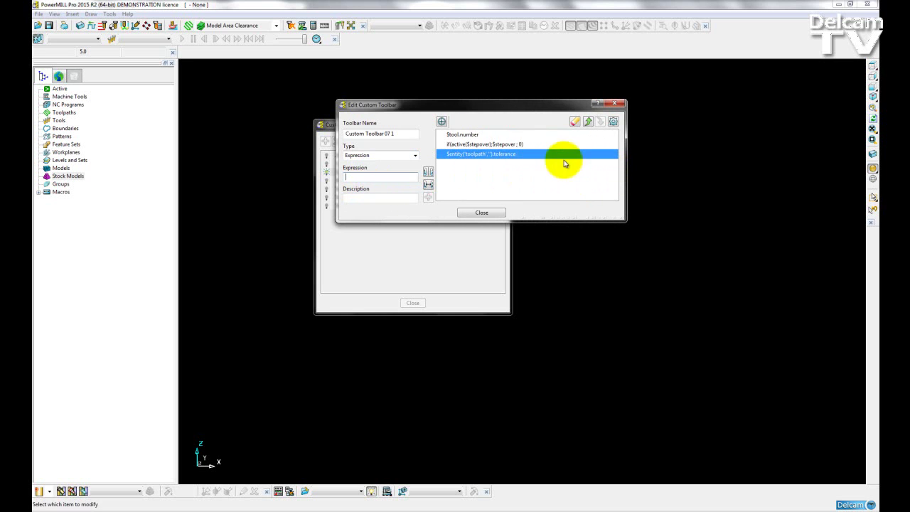
{"action": "left_click", "coordinate": [464, 137]}
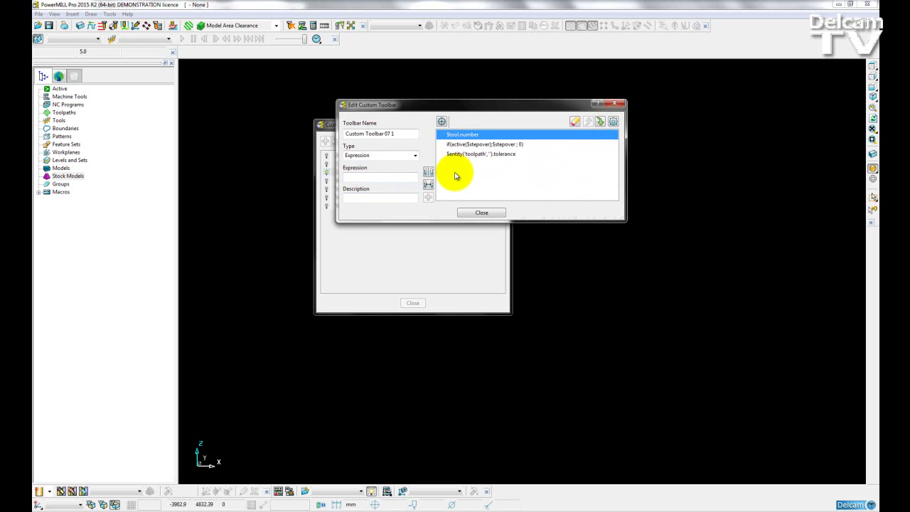
{"action": "left_click_drag", "start_coordinate": [626, 160], "coordinate": [569, 156]}
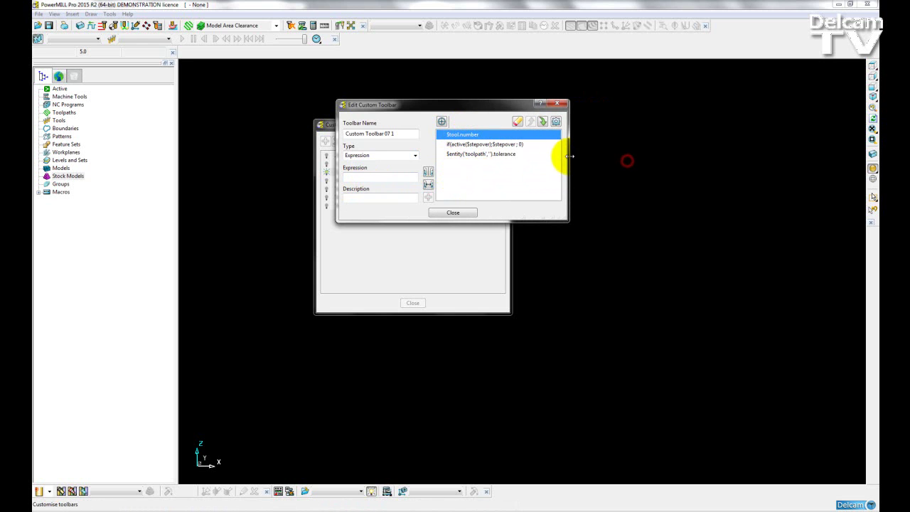
{"action": "left_click", "coordinate": [453, 214]}
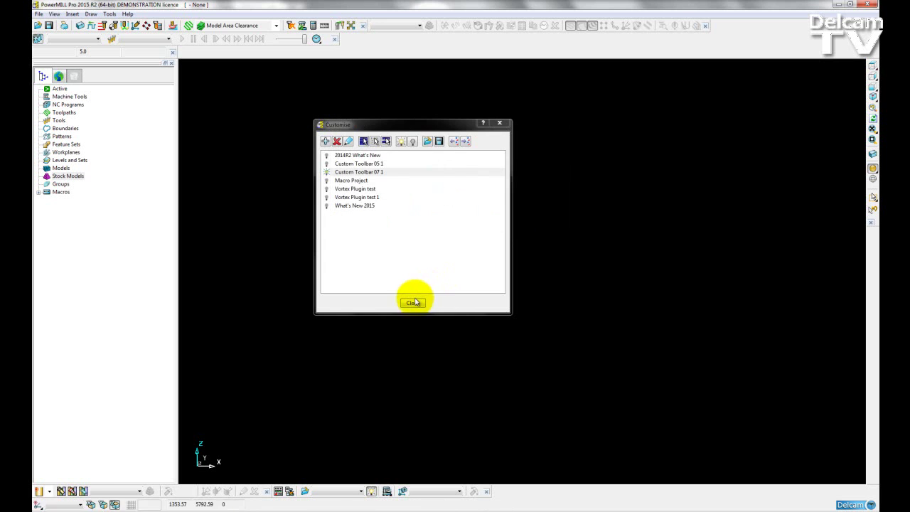
- Close the Customise dialog and display the 2014R2 What's New custom toolbar
{"action": "left_click", "coordinate": [413, 304]}
{"action": "right_click", "coordinate": [362, 45]}
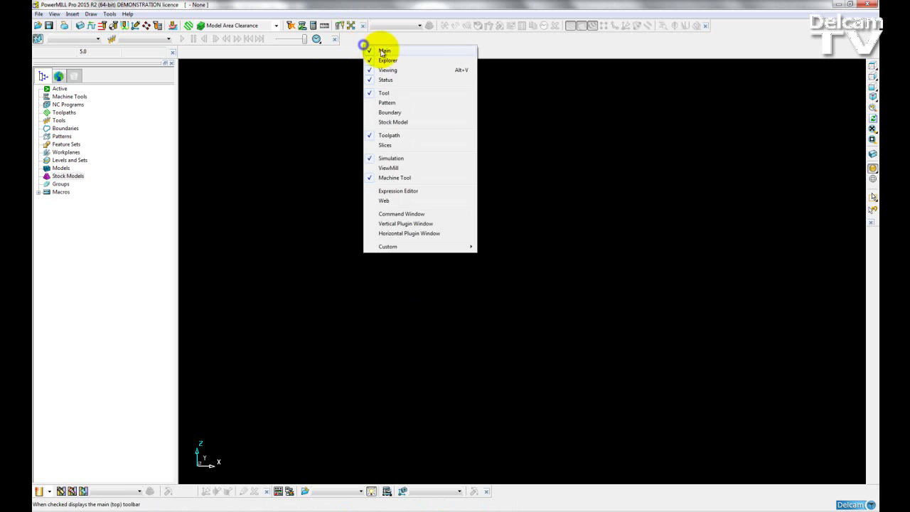
{"action": "mouse_move", "coordinate": [400, 245]}
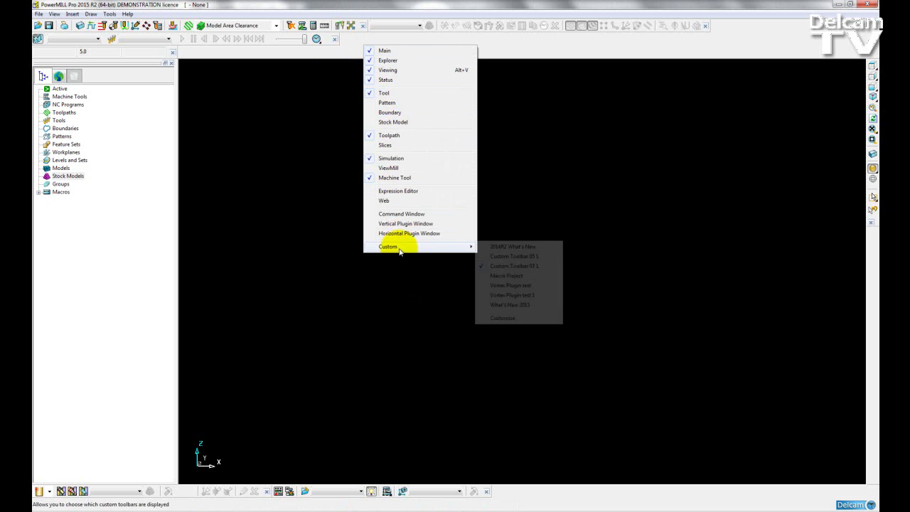
{"action": "left_click", "coordinate": [506, 247]}
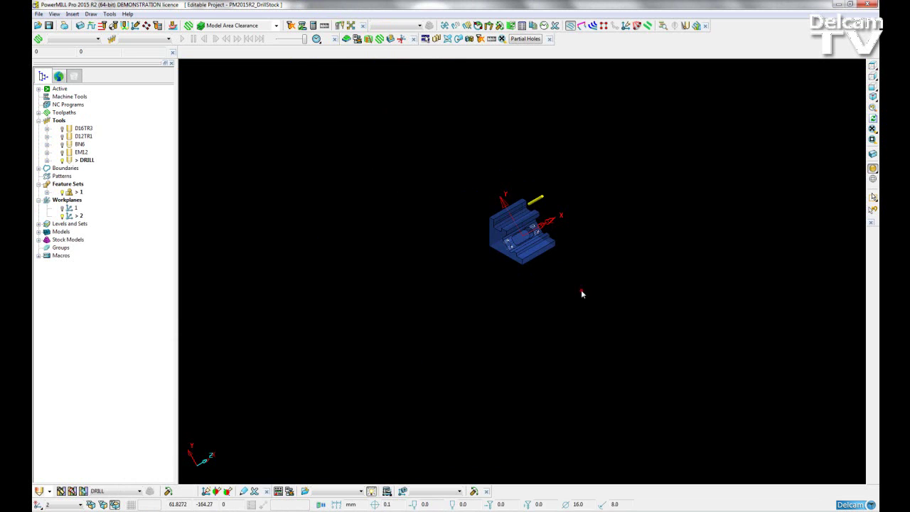
- Zoom in on the part and activate Hole_From_Block under Toolpaths > Drilling_Calc
{"action": "left_click", "coordinate": [577, 291]}
{"action": "middle_click_drag", "start_coordinate": [577, 291], "coordinate": [549, 294]}
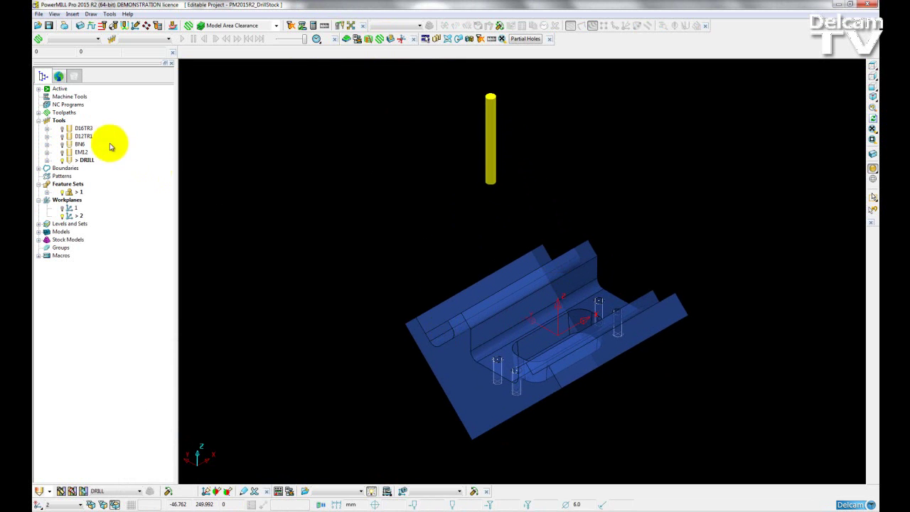
{"action": "left_click", "coordinate": [38, 113]}
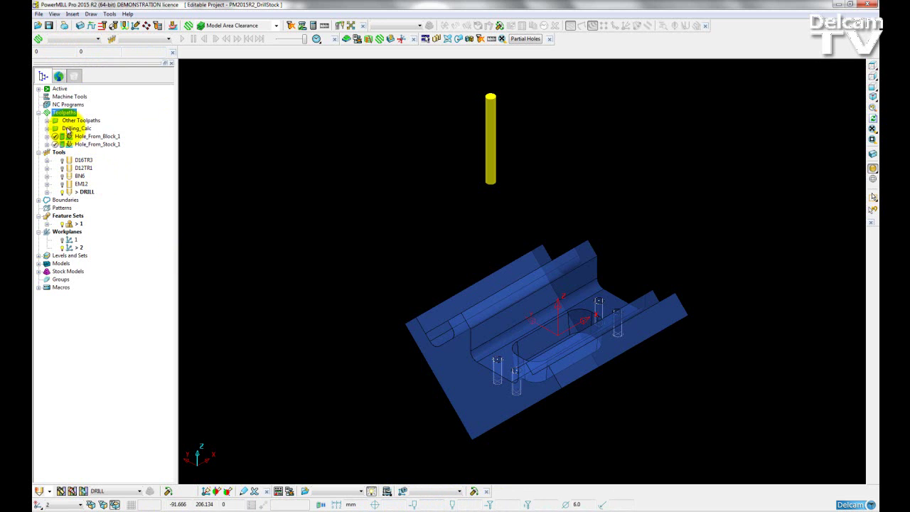
{"action": "left_click", "coordinate": [45, 128]}
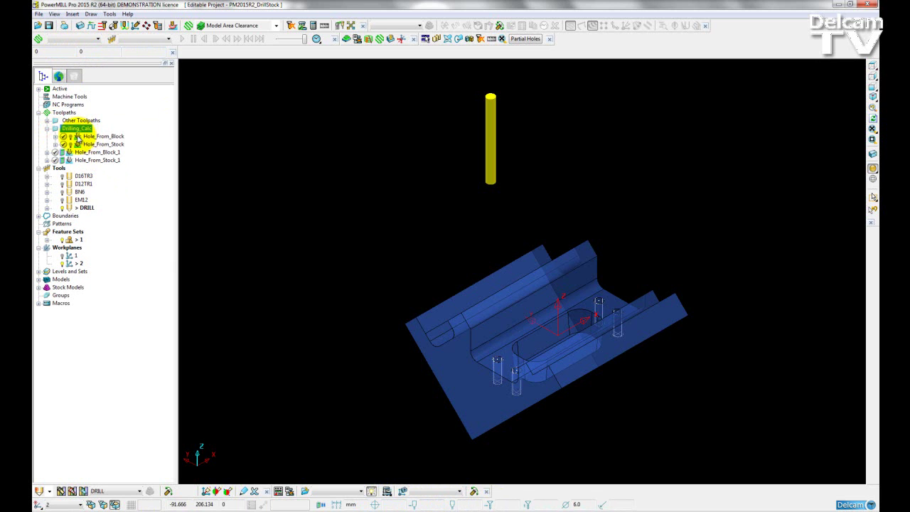
{"action": "left_click", "coordinate": [77, 136]}
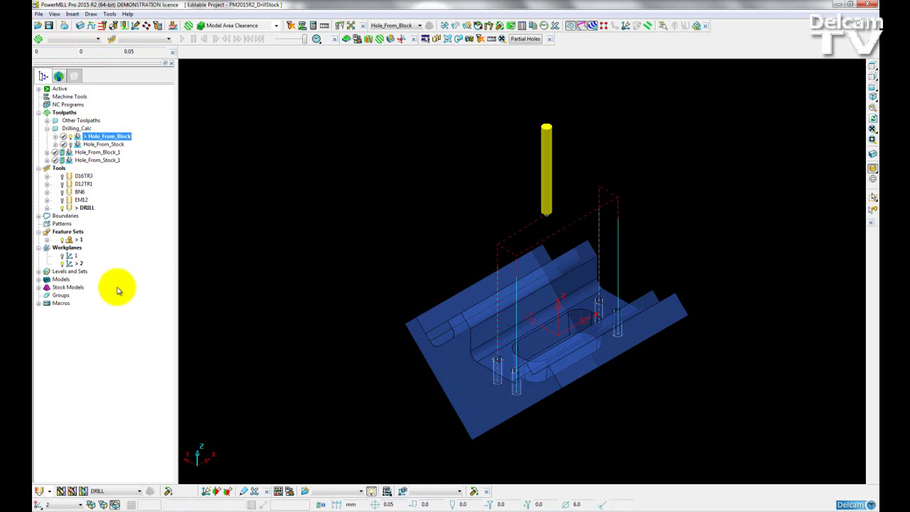
- Deactivate Hole_From_Block and collapse the Drilling_Calc folder
{"action": "left_click", "coordinate": [46, 128]}
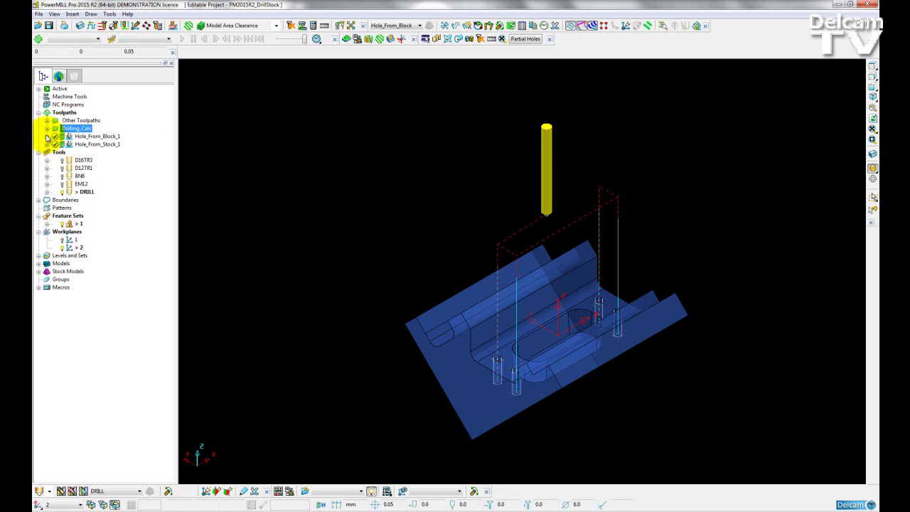
{"action": "left_click", "coordinate": [47, 132]}
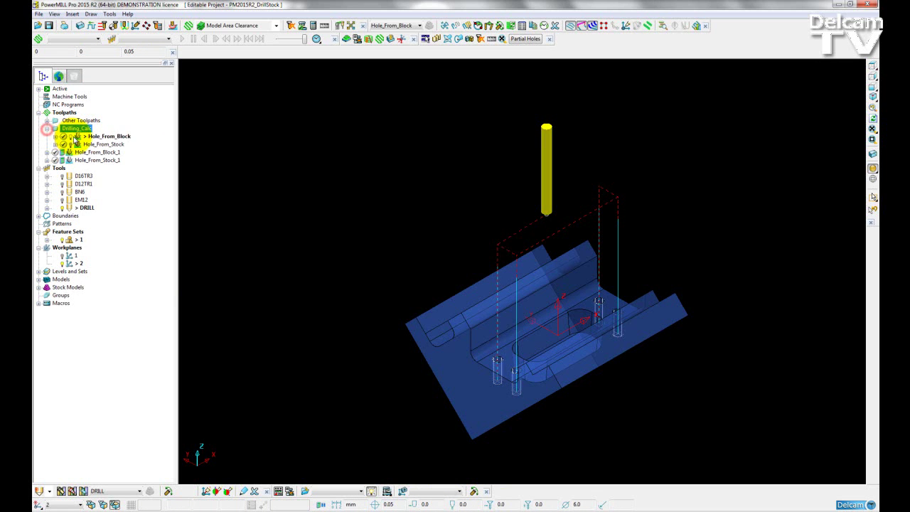
{"action": "left_click", "coordinate": [52, 134]}
{"action": "left_click", "coordinate": [46, 128]}
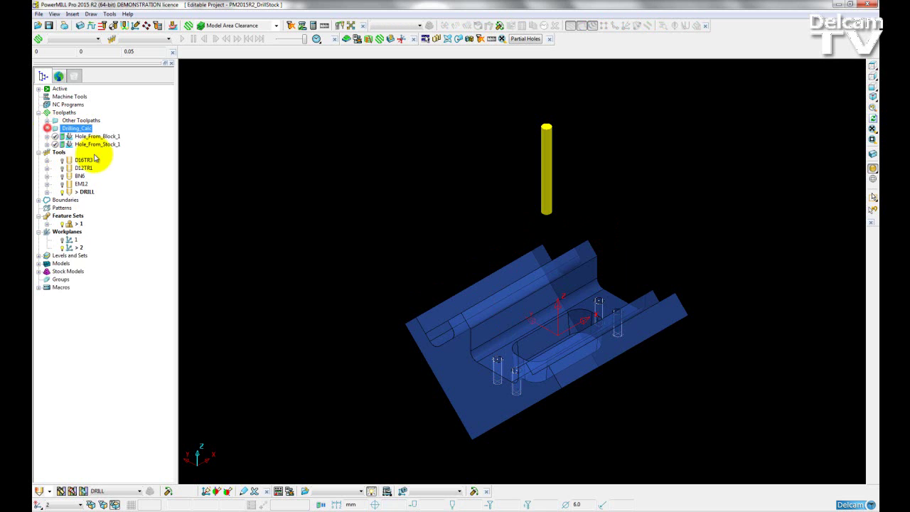
- Expand Other Toolpaths and activate D16TR3-TopRgh, then BN6-TopFin
{"action": "double_click", "coordinate": [63, 121]}
{"action": "double_click", "coordinate": [79, 131]}
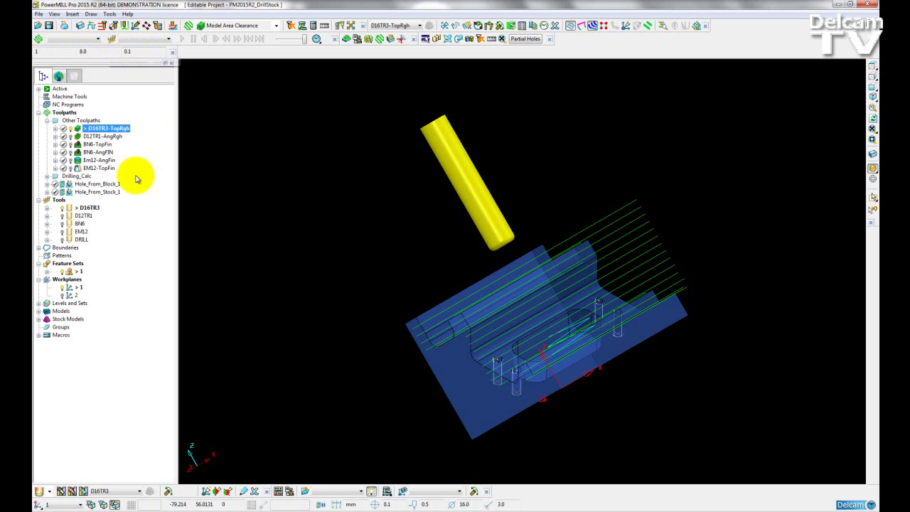
{"action": "double_click", "coordinate": [79, 145]}
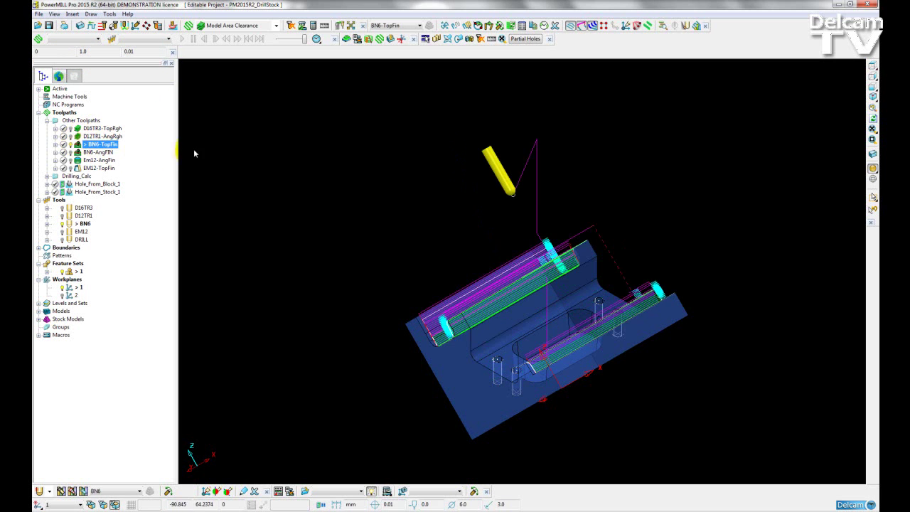